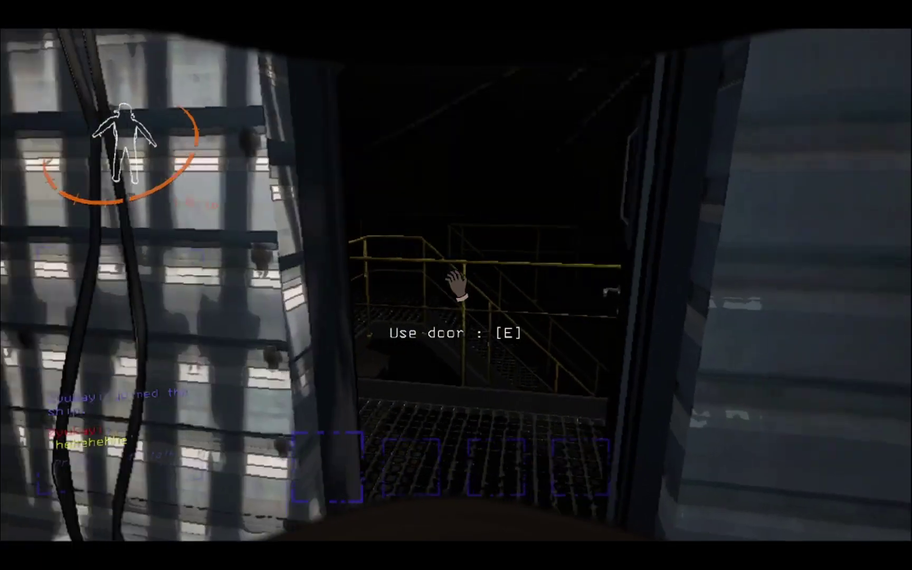
- Enter the facility through the door and walk up to the bottle on the pallets
{"action": "key", "text": "e"}
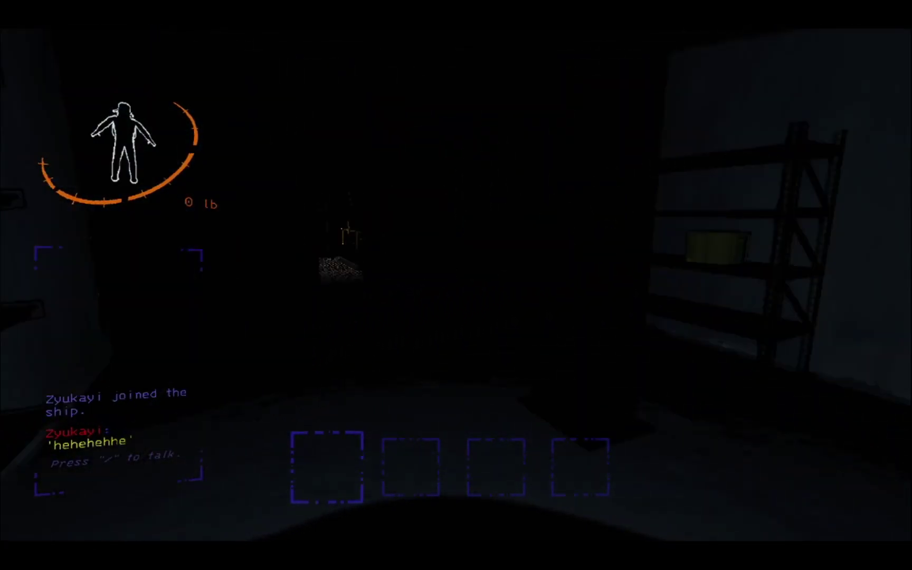
{"action": "key", "text": "w"}
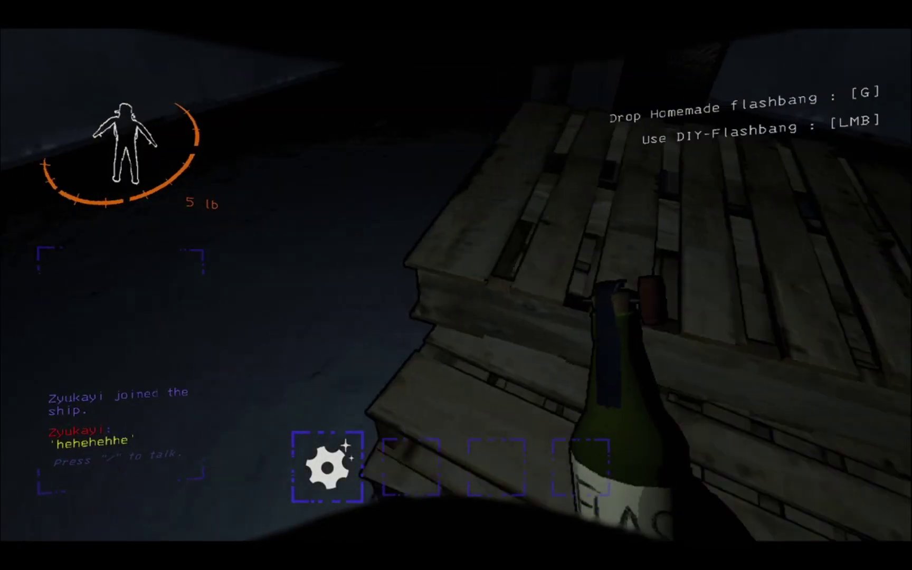
- Put the held flashbang away, open the barred door, then stow the flashbang again
{"action": "key", "text": "g"}
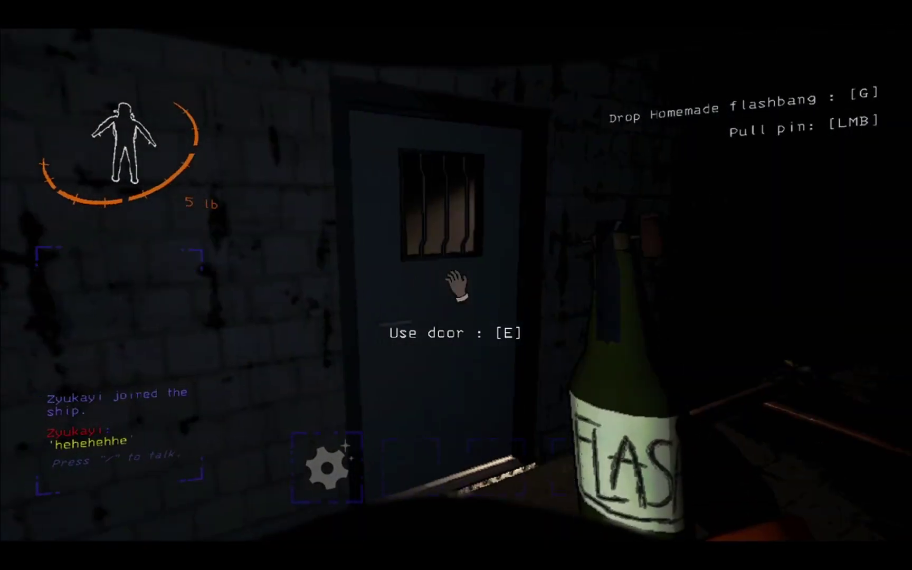
{"action": "key", "text": "e"}
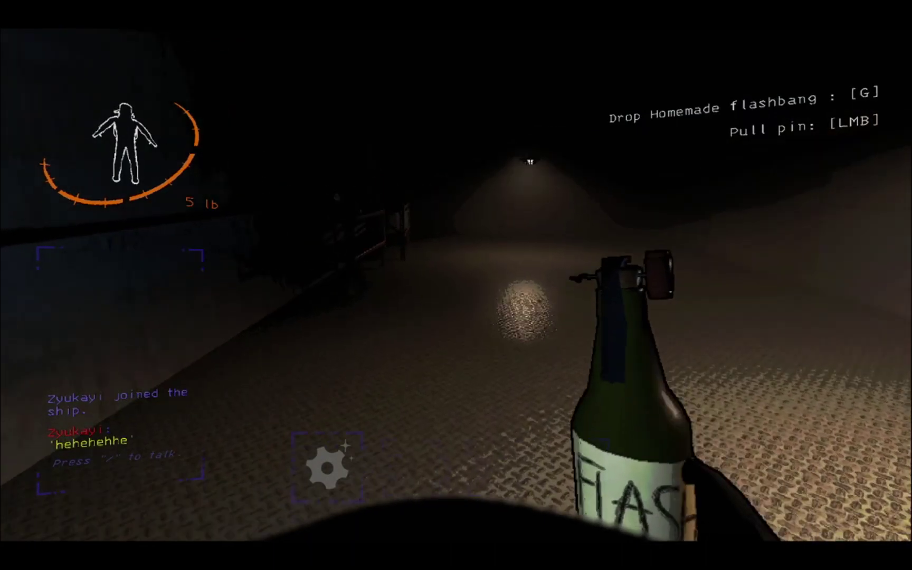
{"action": "key", "text": "g"}
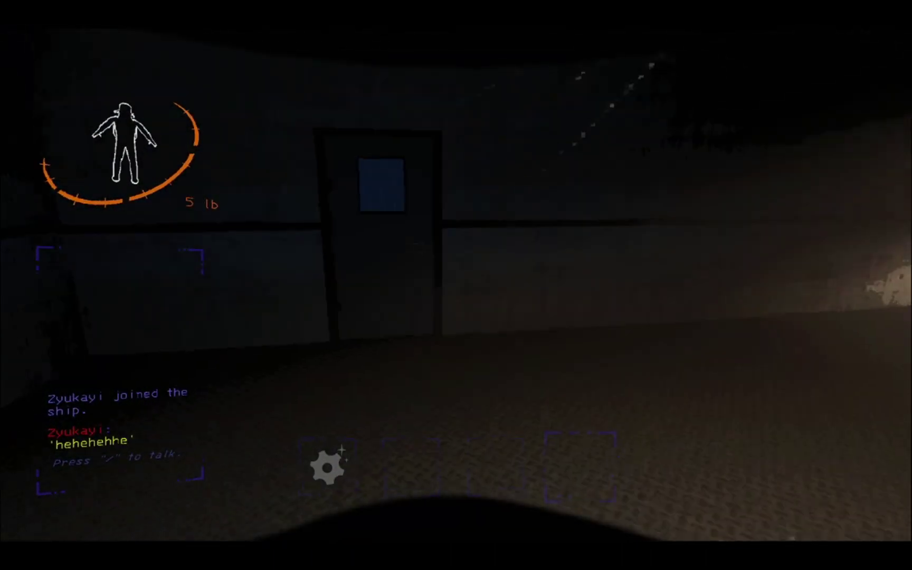
- Walk through the open doorway into the brick corridor
{"action": "key", "text": "e"}
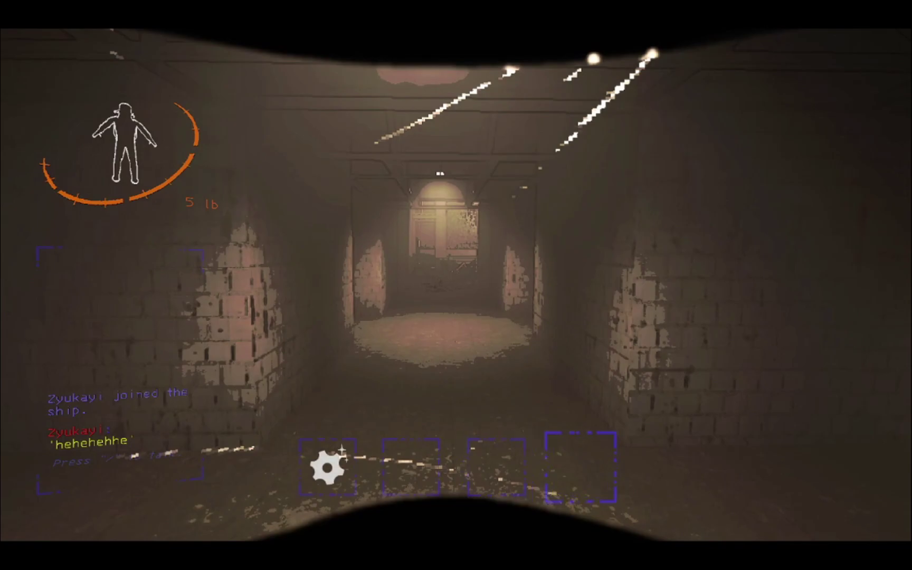
{"action": "scroll", "coordinate": [456, 285], "scroll_direction": "down", "scroll_amount": 1}
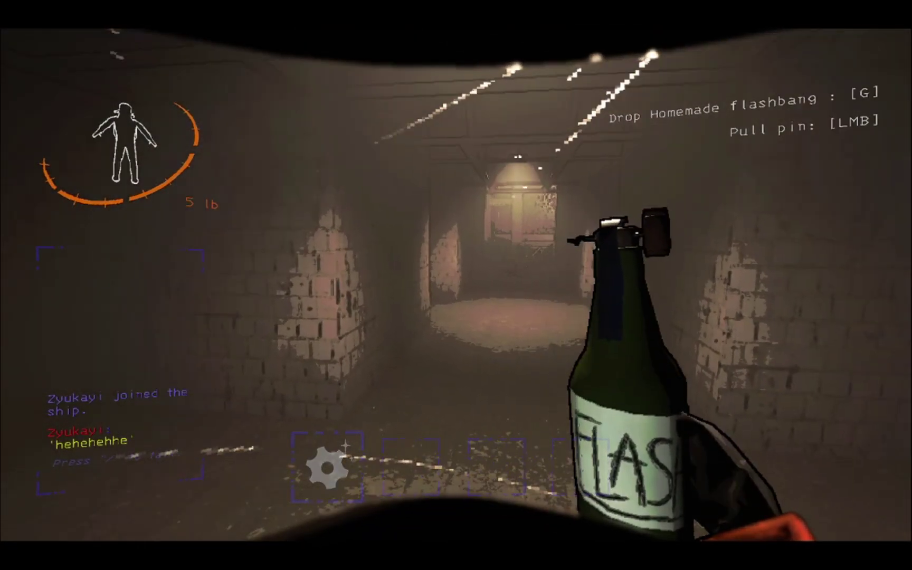
{"action": "scroll", "coordinate": [456, 285], "scroll_direction": "up", "scroll_amount": 1}
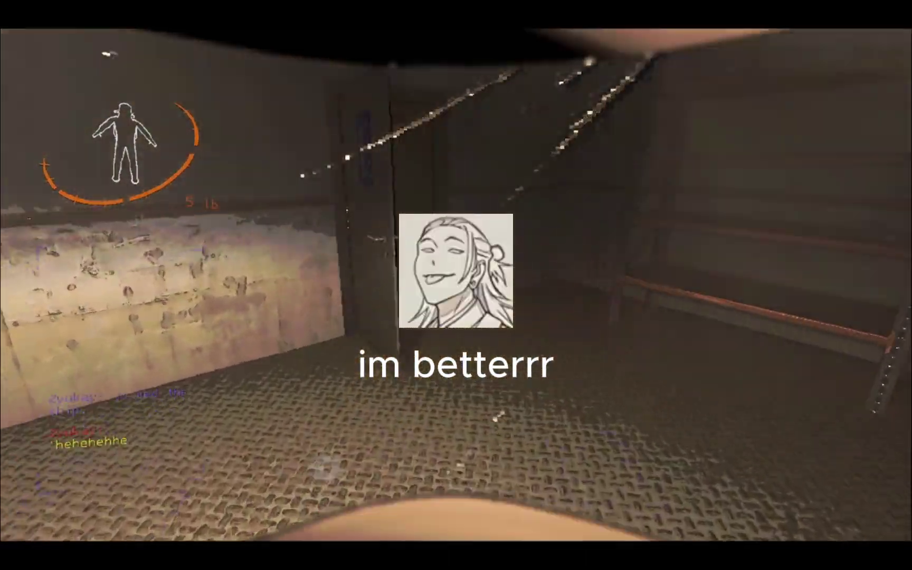
- Open the blue door, head down the dark stone corridor, and open the barred blue door
{"action": "key", "text": "e"}
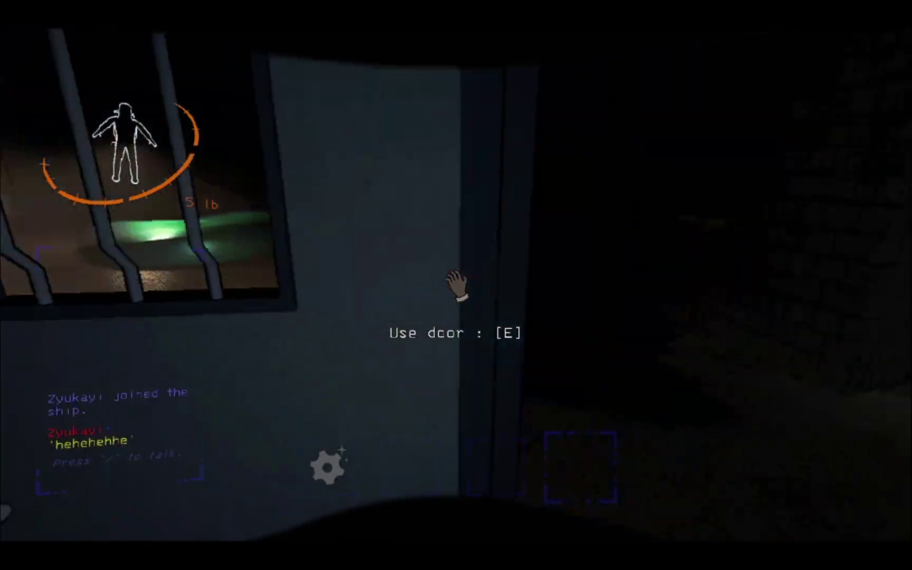
{"action": "key", "text": "w"}
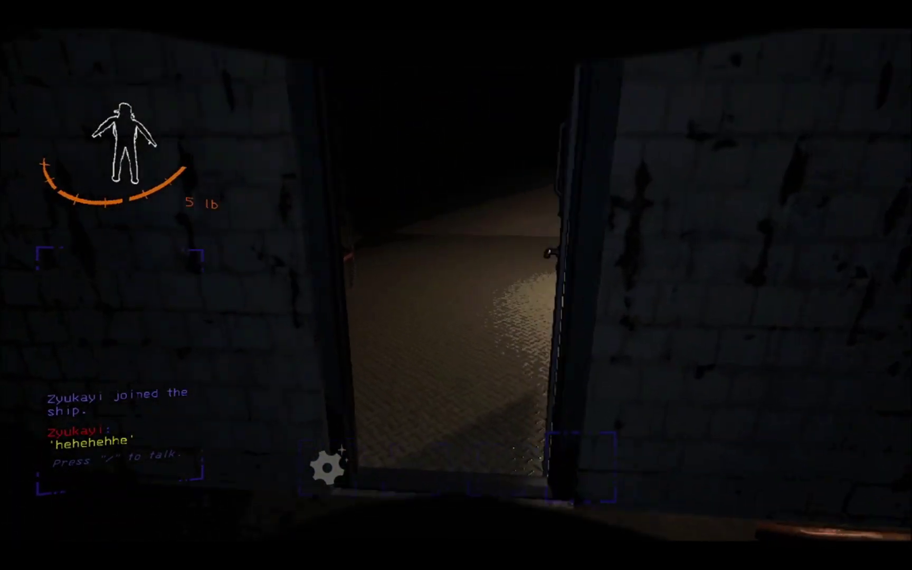
{"action": "key", "text": "e"}
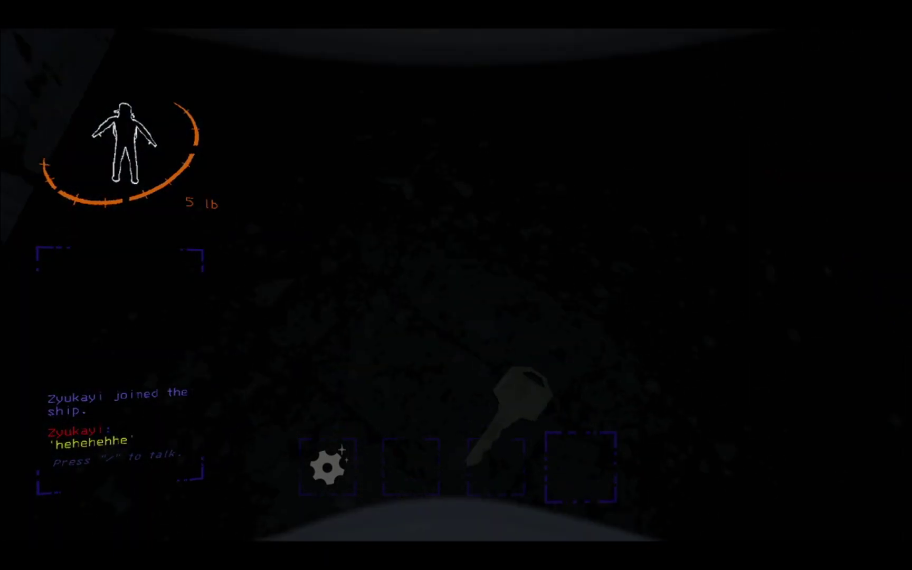
- Pick up the key lying on the floor
{"action": "key", "text": "e"}
{"action": "scroll", "coordinate": [456, 285], "scroll_direction": "down", "scroll_amount": 1}
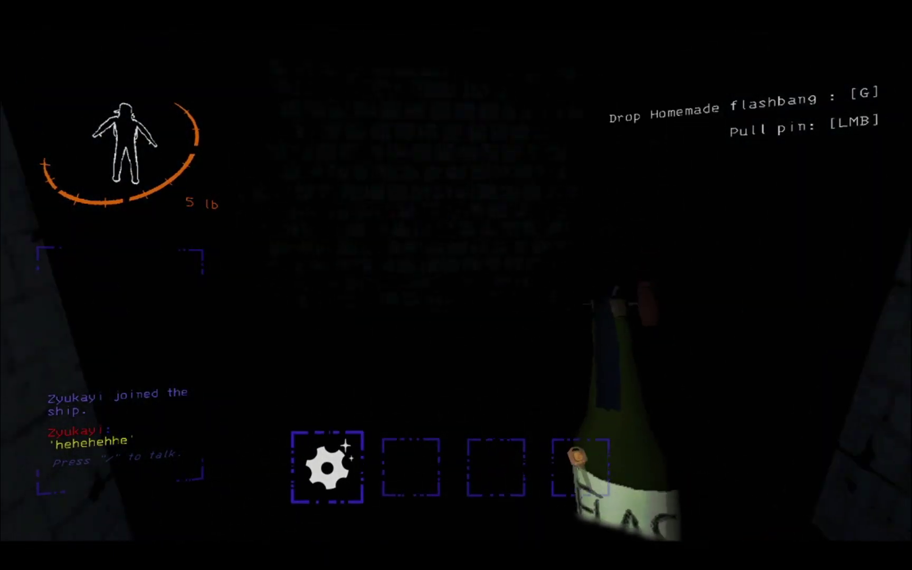
{"action": "scroll", "coordinate": [456, 285], "scroll_direction": "up", "scroll_amount": 1}
{"action": "scroll", "coordinate": [456, 285], "scroll_direction": "up", "scroll_amount": 1}
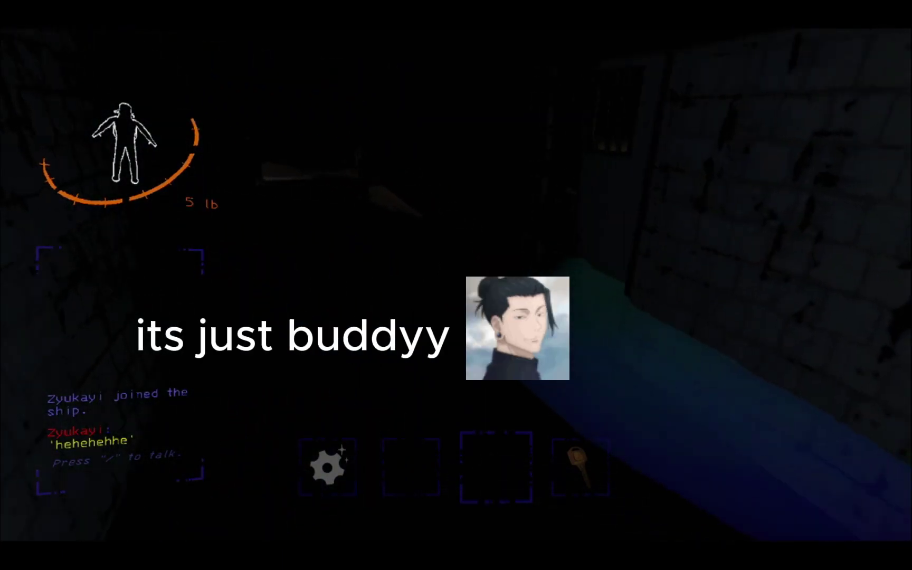
- Jump twice while moving down the dark corridor
{"action": "key", "text": "space"}
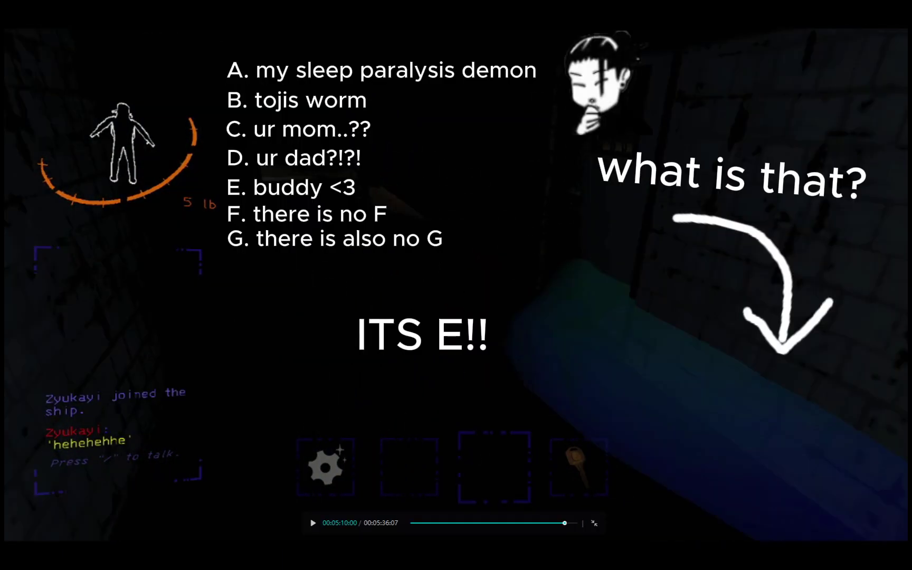
{"action": "key", "text": "space"}
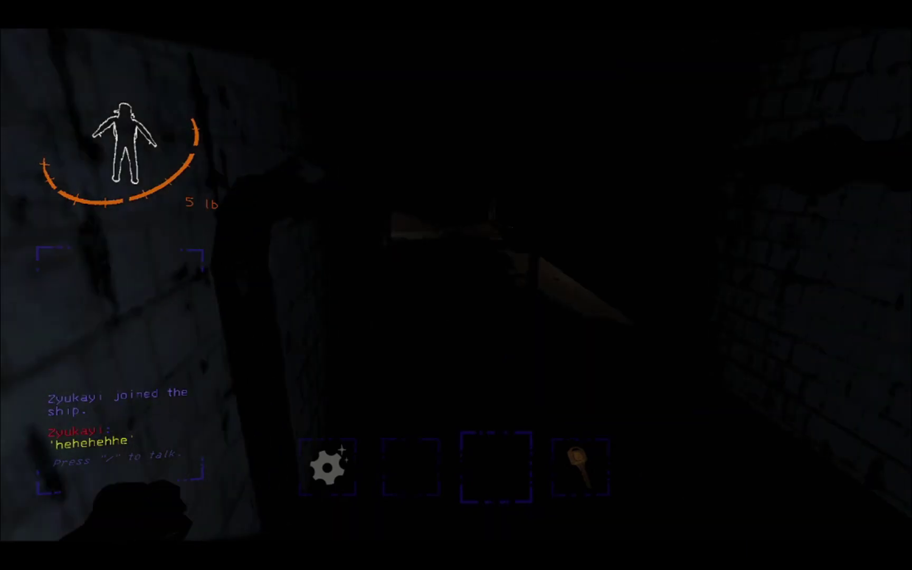